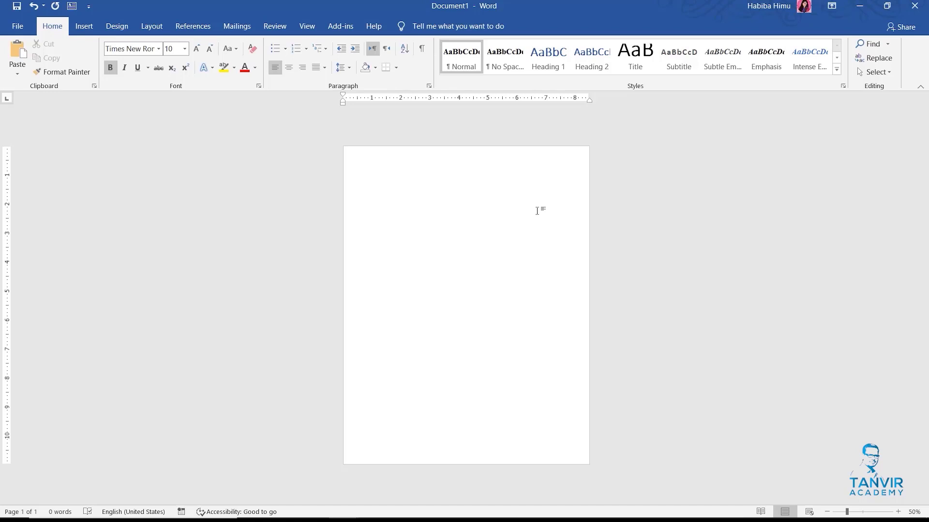
# Draw a rectangle down the page's left side, stretched to the top edge, 11.18" by 3.5".
pyautogui.click(81, 28)
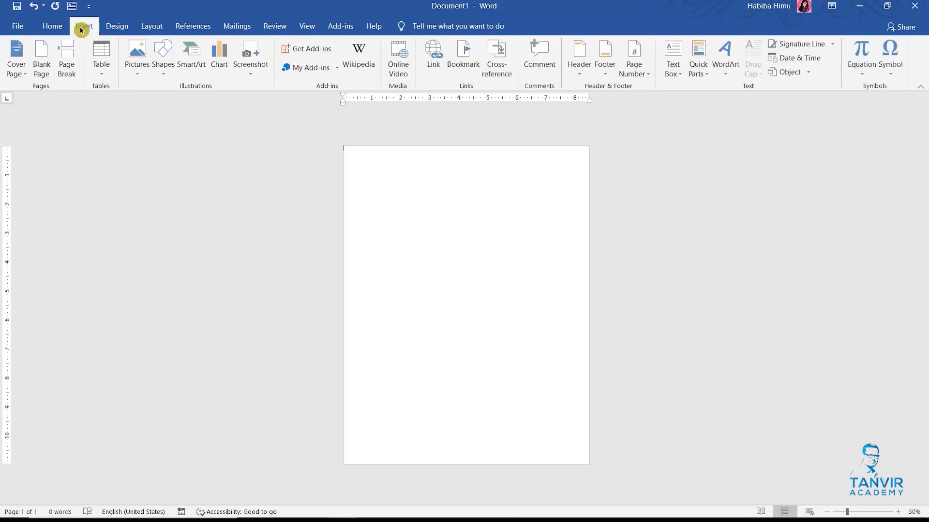
pyautogui.click(165, 76)
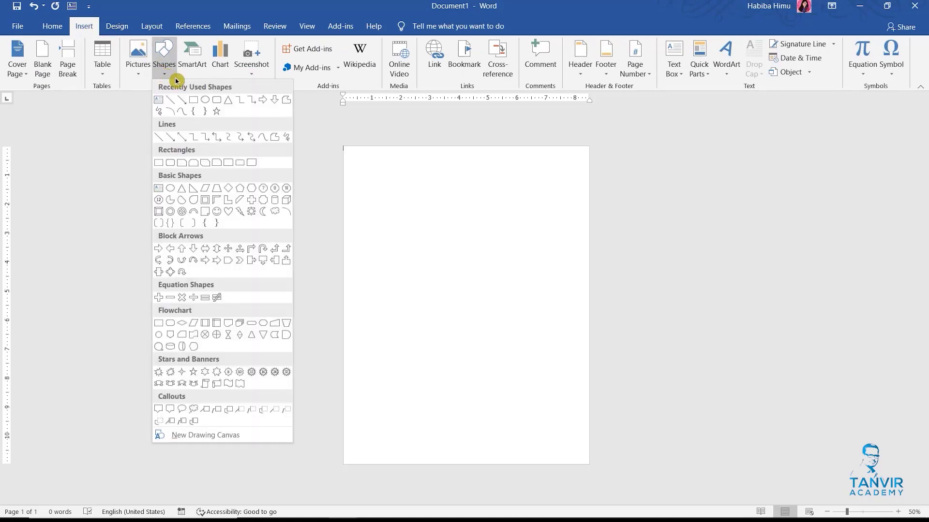
pyautogui.click(194, 101)
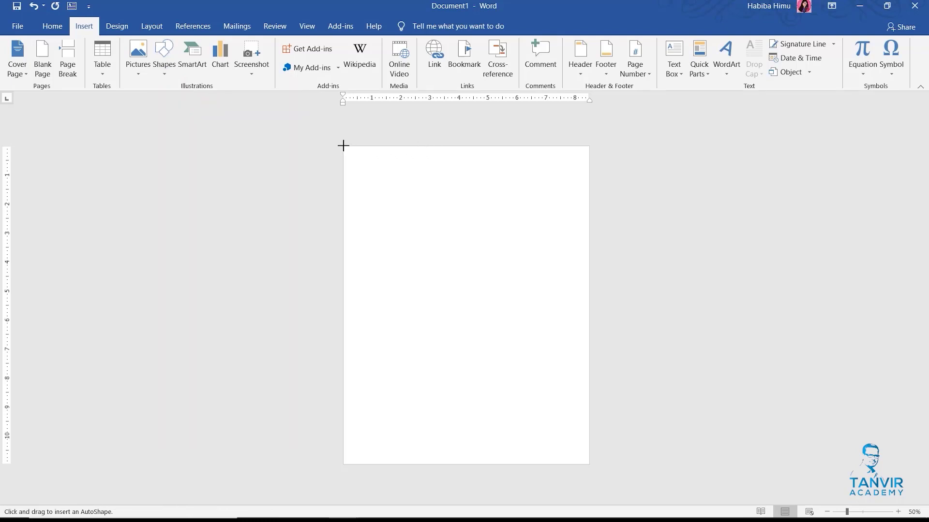
pyautogui.moveTo(343, 146); pyautogui.dragTo(444, 465)
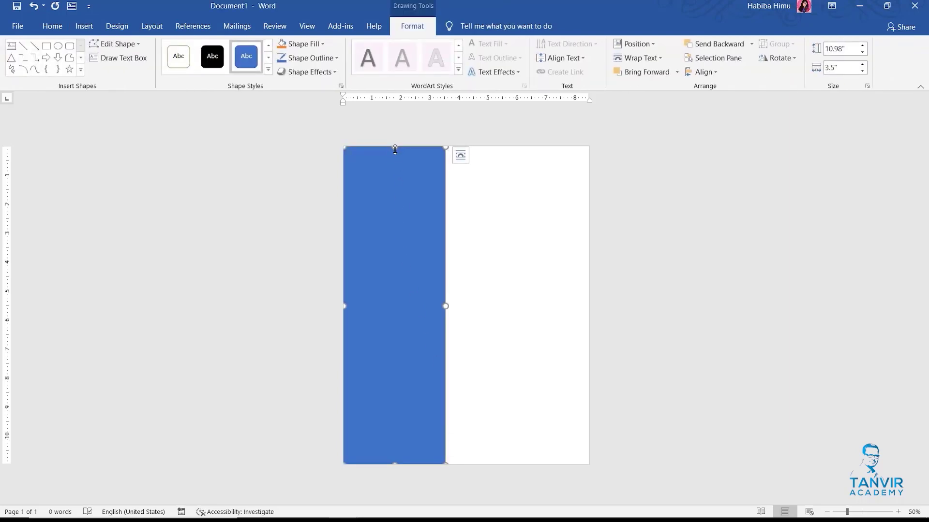
pyautogui.moveTo(394, 145); pyautogui.dragTo(397, 141)
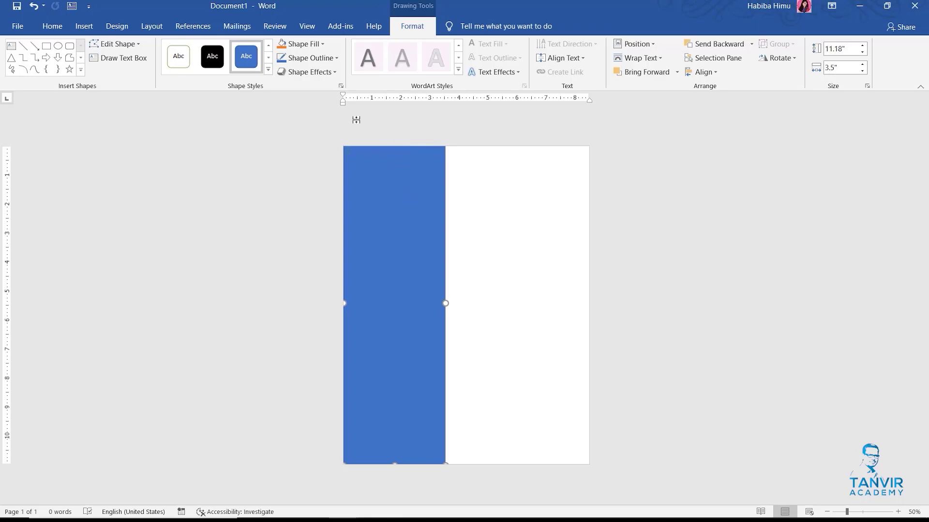
# Remove the rectangle's outline and fill it with a dark charcoal gray from the Standard colours.
pyautogui.click(336, 62)
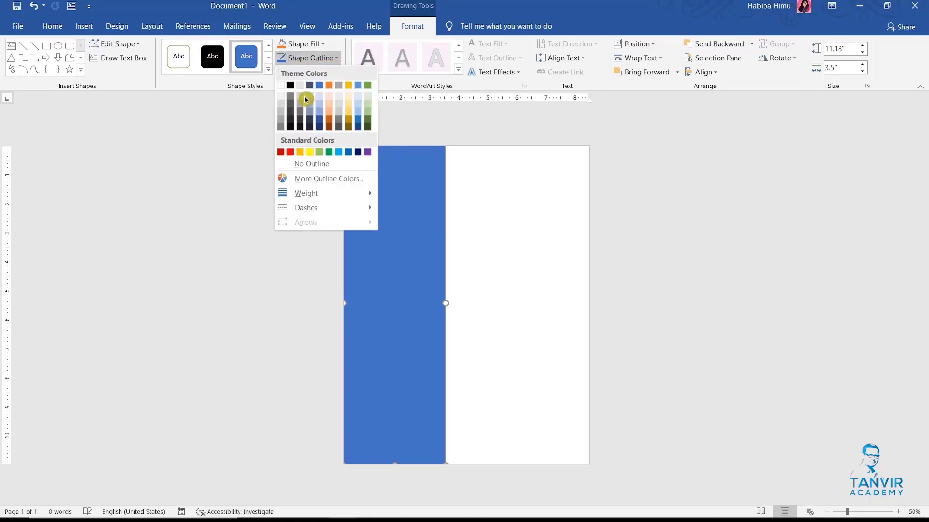
pyautogui.click(297, 169)
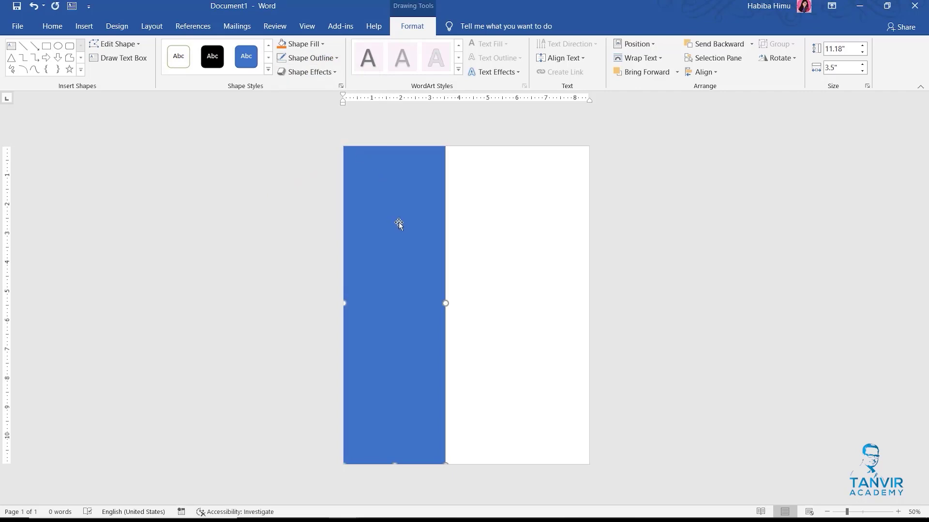
pyautogui.click(323, 46)
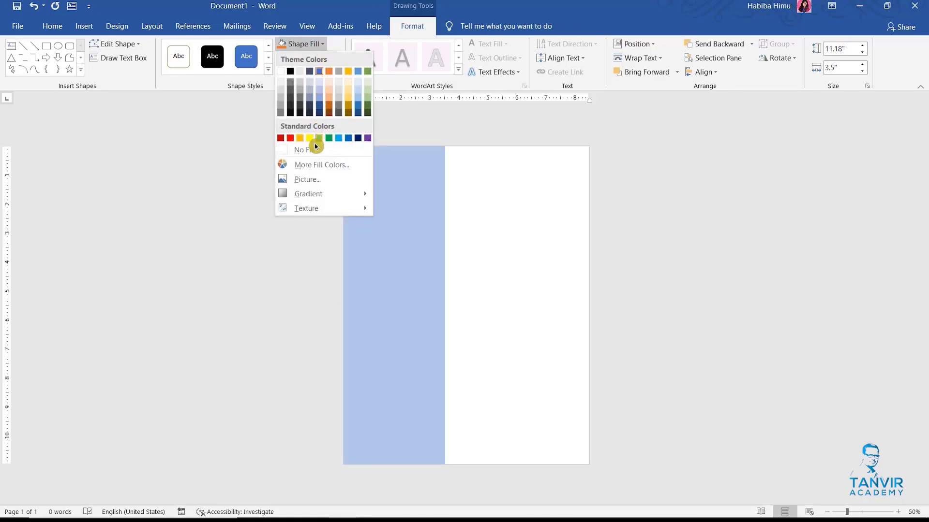
pyautogui.click(326, 166)
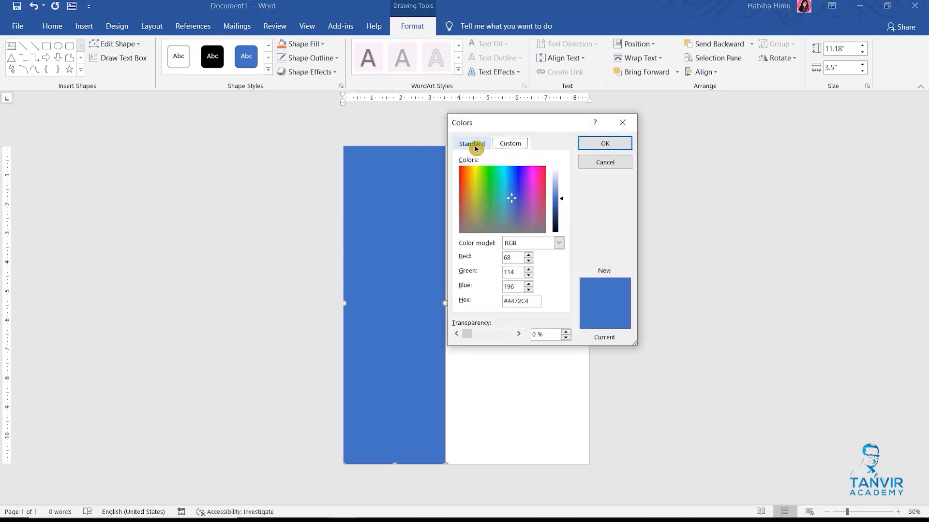
pyautogui.click(476, 147)
pyautogui.click(480, 200)
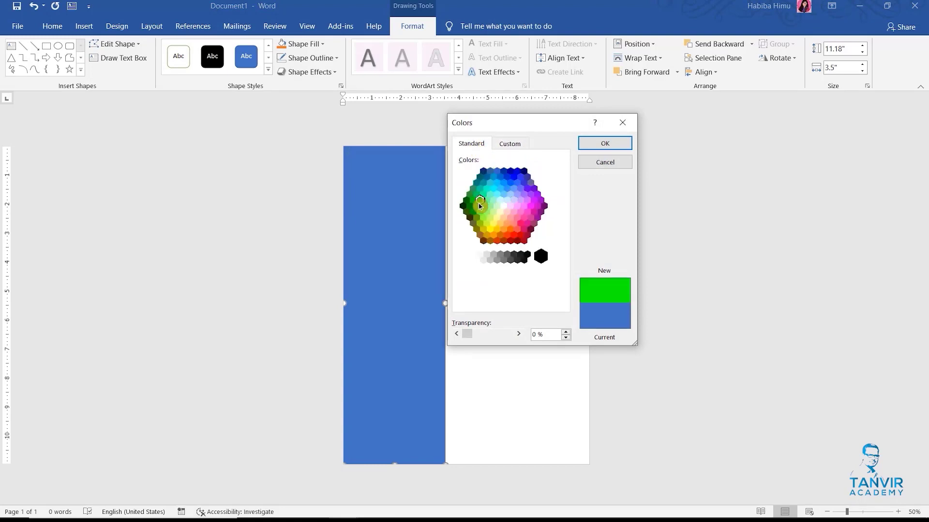
pyautogui.click(523, 183)
pyautogui.click(538, 198)
pyautogui.click(541, 211)
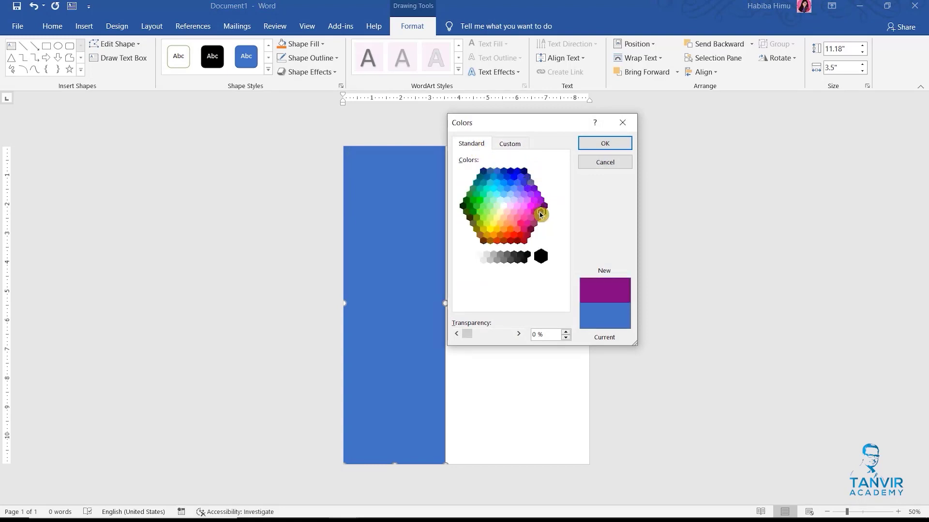
pyautogui.click(522, 231)
pyautogui.click(513, 237)
pyautogui.click(504, 241)
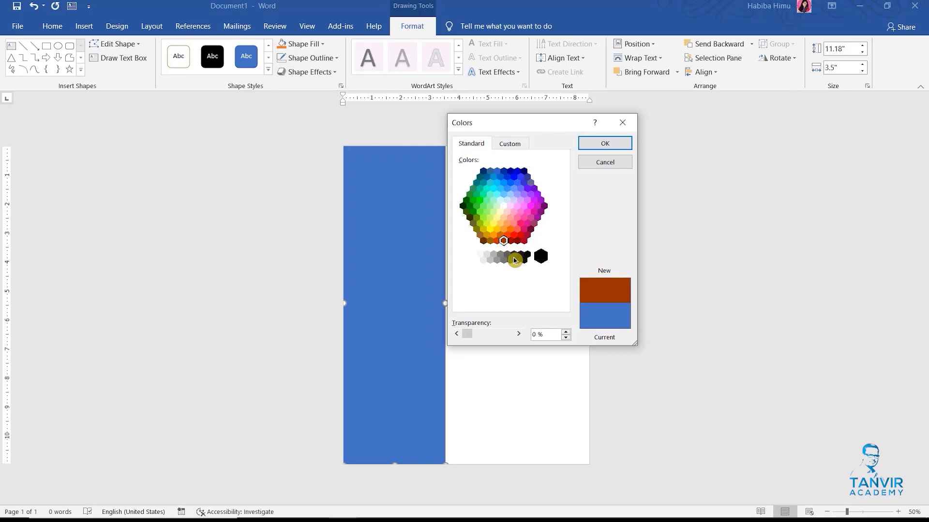
pyautogui.click(515, 261)
pyautogui.click(517, 261)
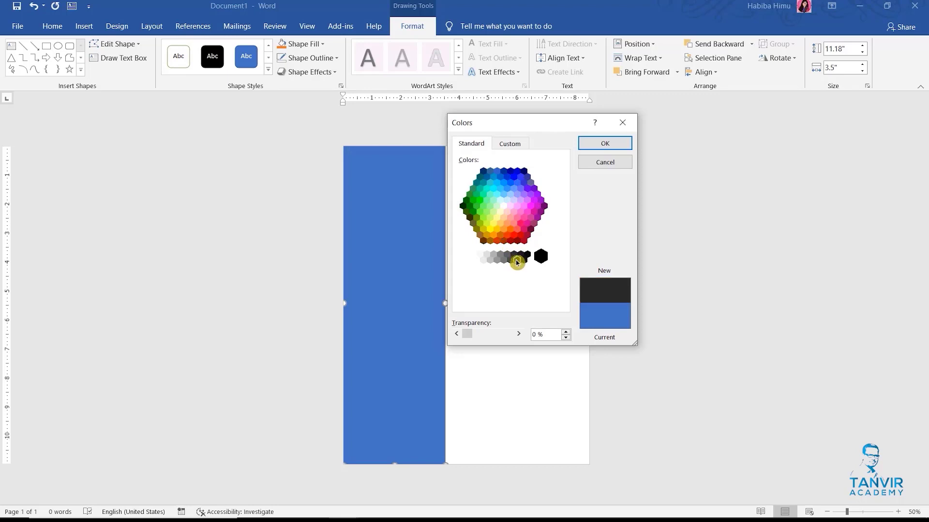
pyautogui.click(509, 257)
pyautogui.click(516, 257)
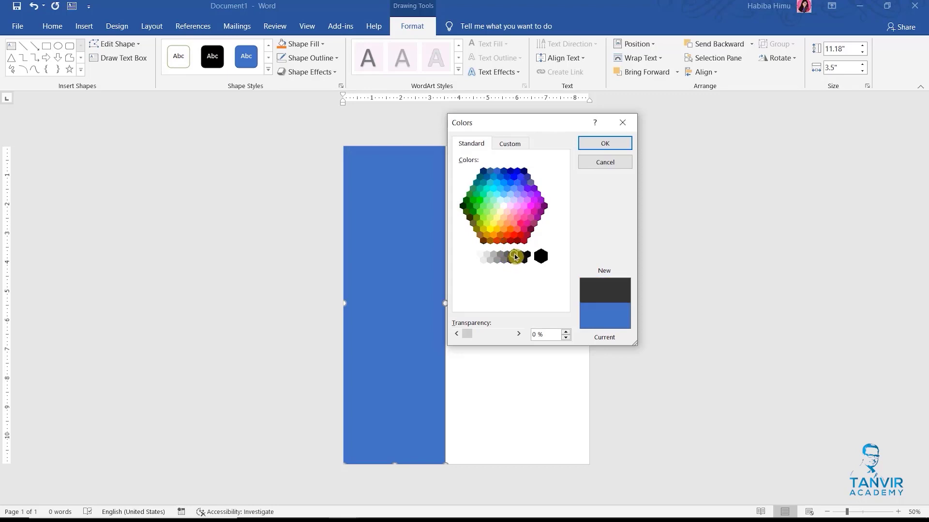
pyautogui.click(518, 257)
pyautogui.click(513, 254)
pyautogui.click(606, 145)
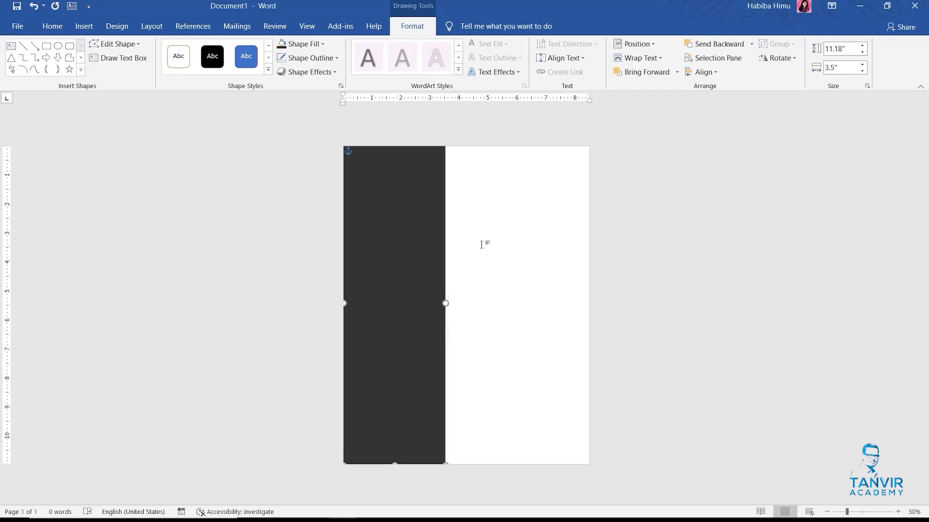
# Widen the sidebar rectangle to 3.66 inches, then deselect it.
pyautogui.keyDown('ctrl'); pyautogui.scroll(5, 417, 179); pyautogui.keyUp('ctrl')
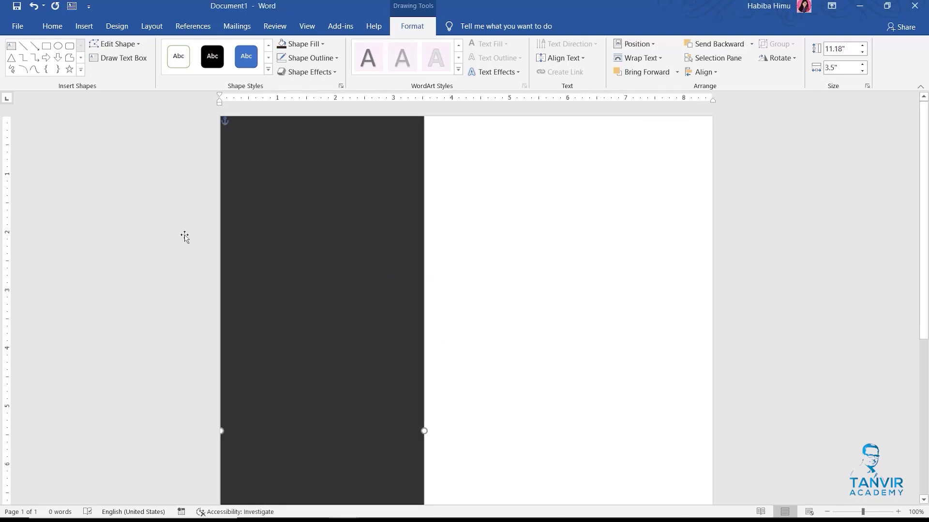
pyautogui.moveTo(216, 431); pyautogui.dragTo(209, 431)
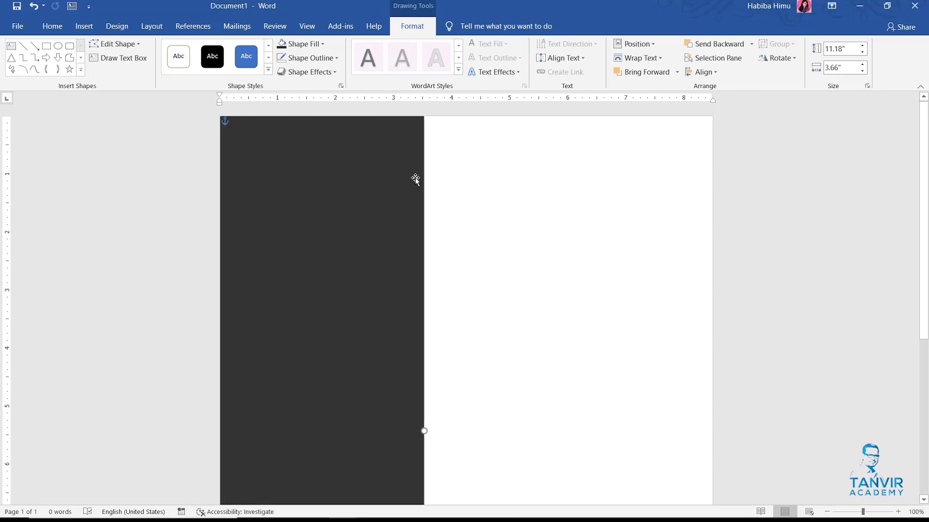
pyautogui.click(527, 208)
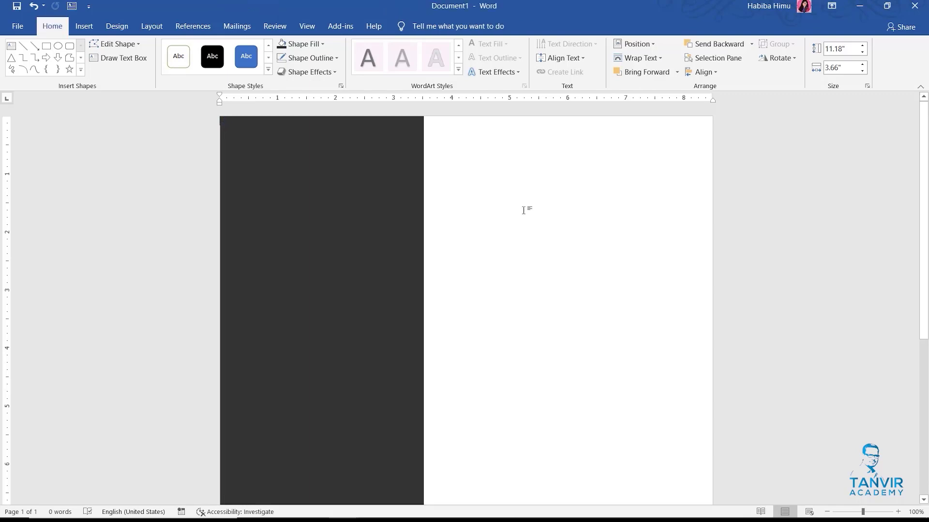
# Draw a 2.29" by 2.29" circle and position it near the top of the sidebar.
pyautogui.click(84, 26)
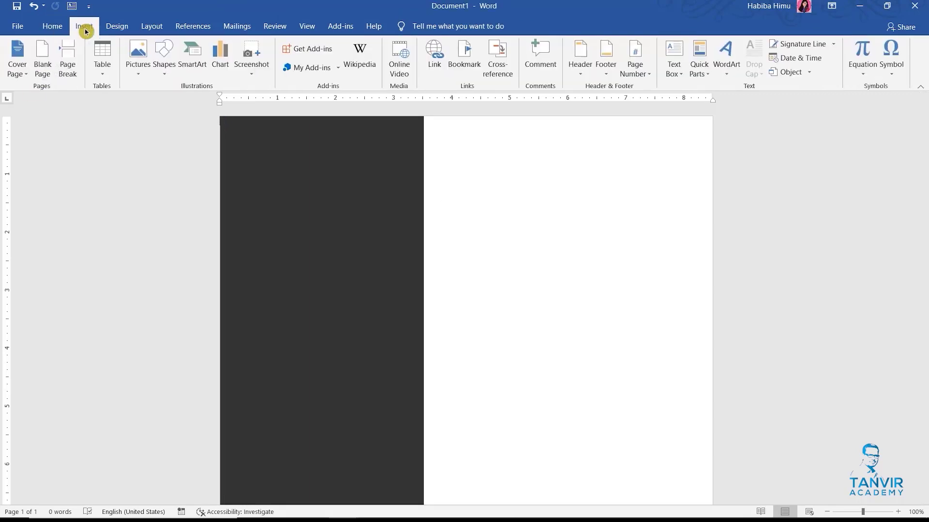
pyautogui.click(164, 62)
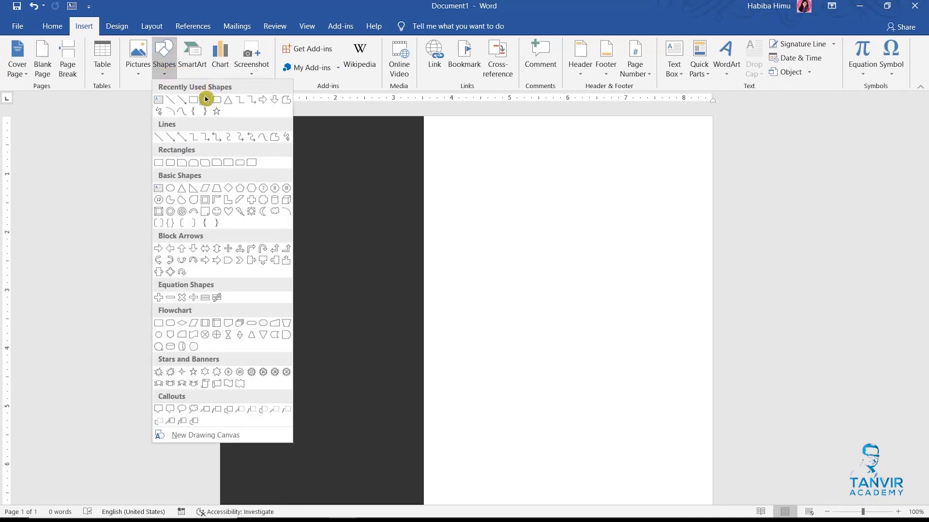
pyautogui.click(205, 101)
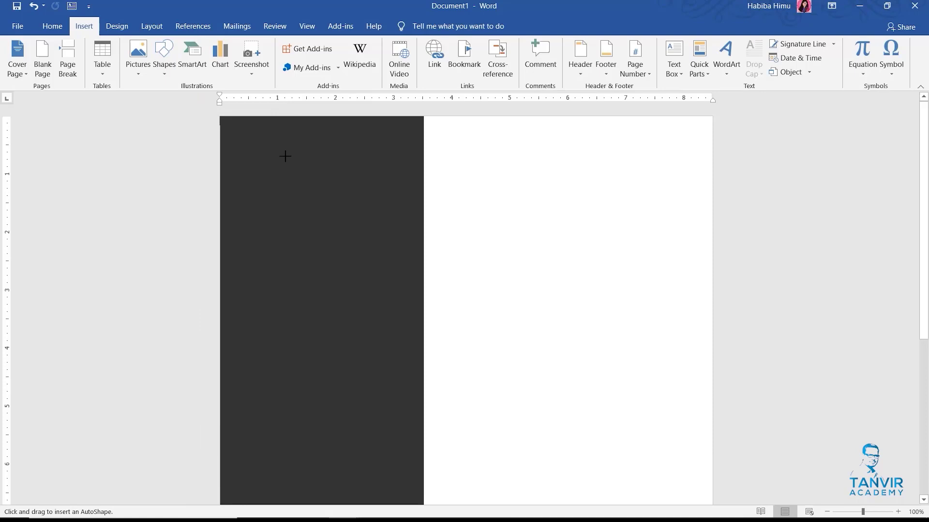
pyautogui.moveTo(286, 156)
pyautogui.mouseDown()
pyautogui.moveTo(419, 268)
pyautogui.moveTo(413, 262)
pyautogui.mouseUp()
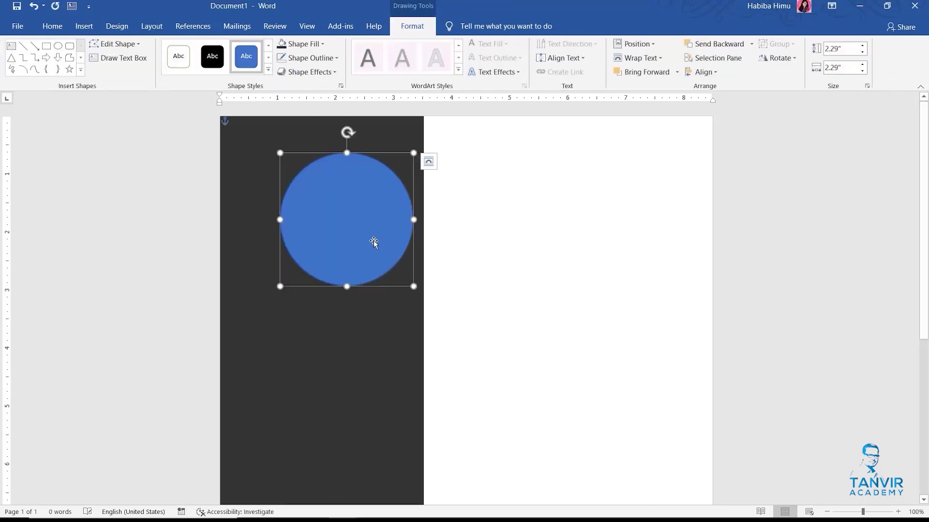
pyautogui.moveTo(354, 222); pyautogui.dragTo(332, 217)
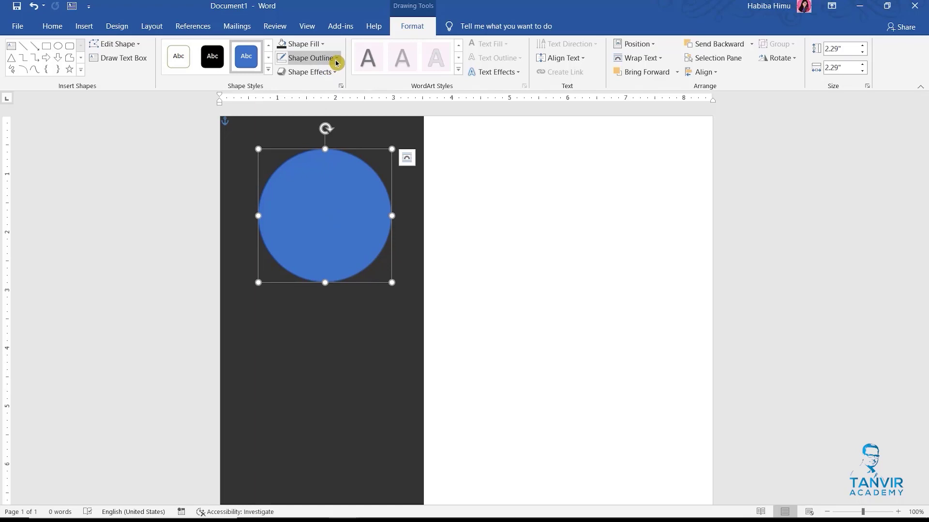
# Fill the circle with the headshot photo from the Desktop's resume folder.
pyautogui.click(322, 45)
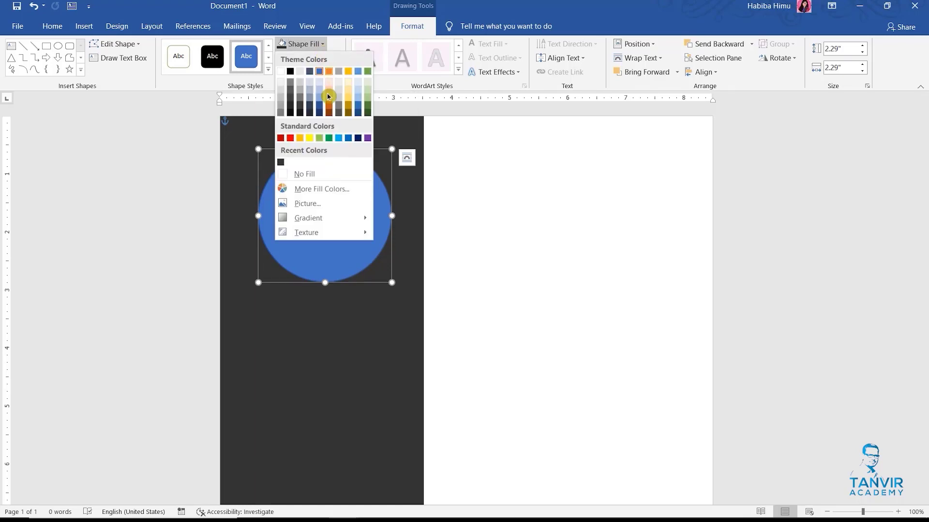
pyautogui.click(309, 207)
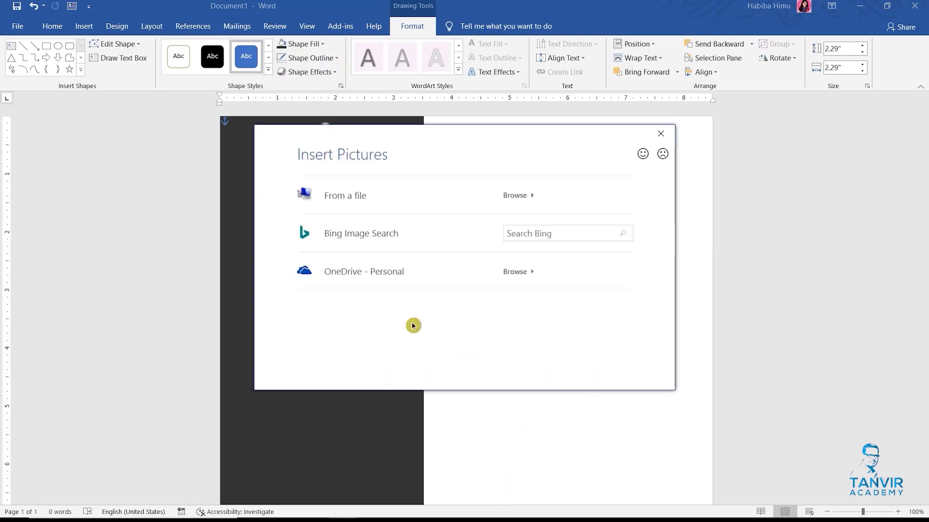
pyautogui.click(360, 204)
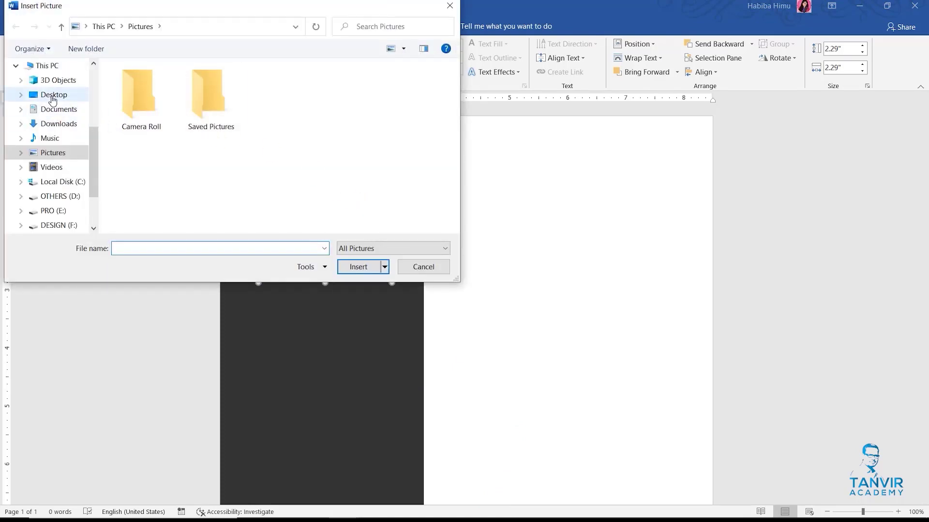
pyautogui.click(50, 94)
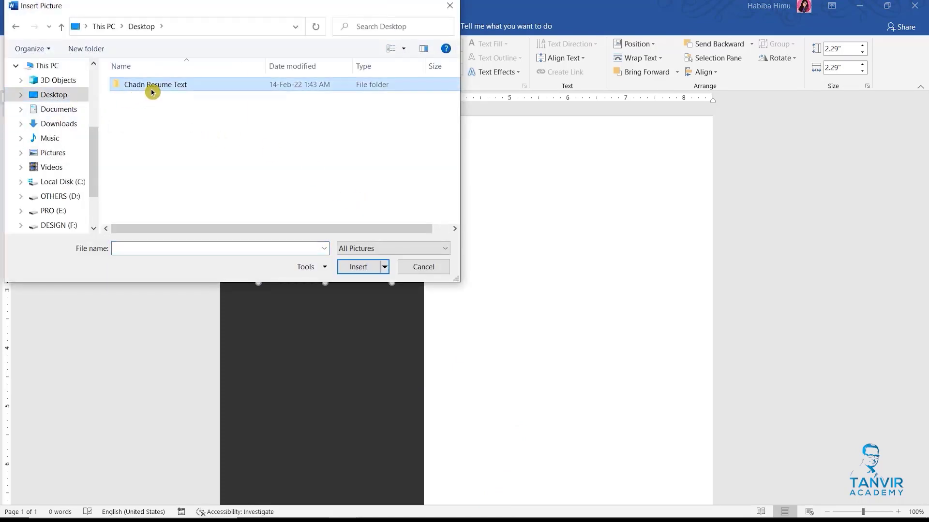
pyautogui.doubleClick(151, 92)
pyautogui.click(148, 97)
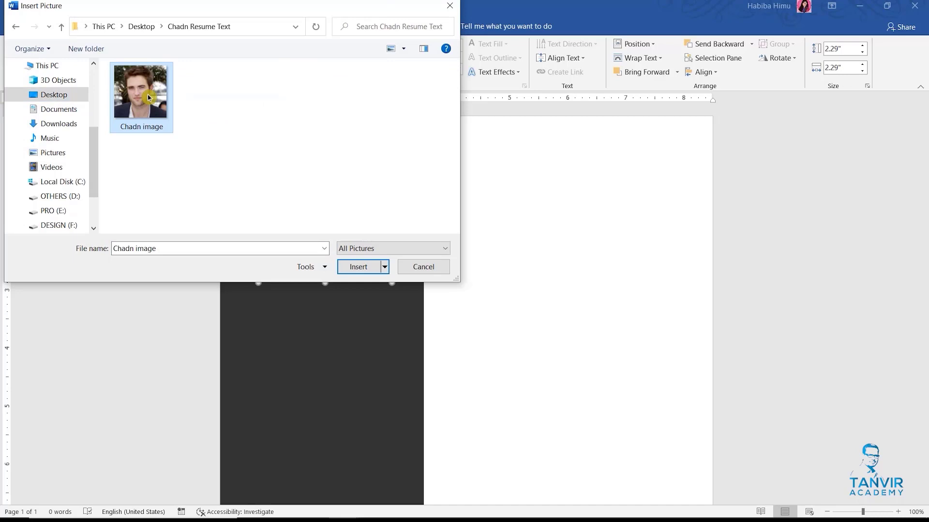
pyautogui.click(359, 268)
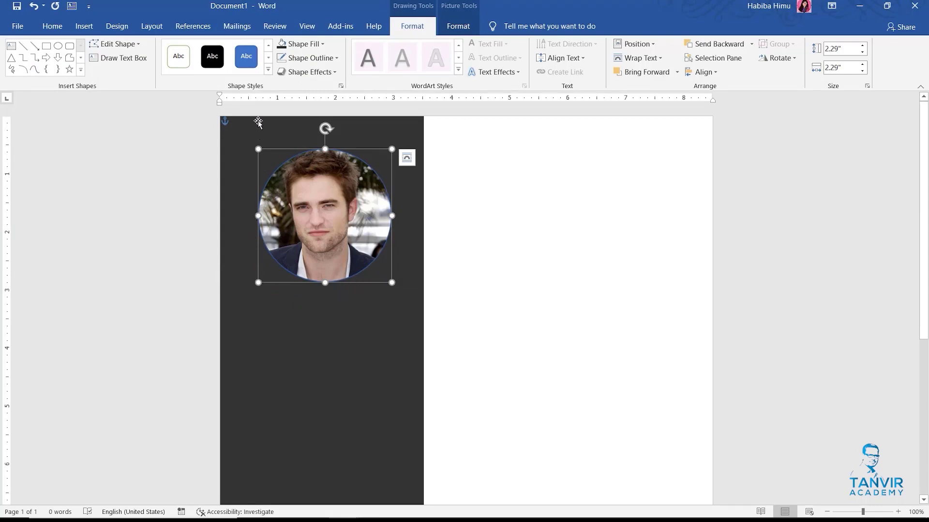
# Give the circular photo a white outline at 4½ pt weight.
pyautogui.click(337, 62)
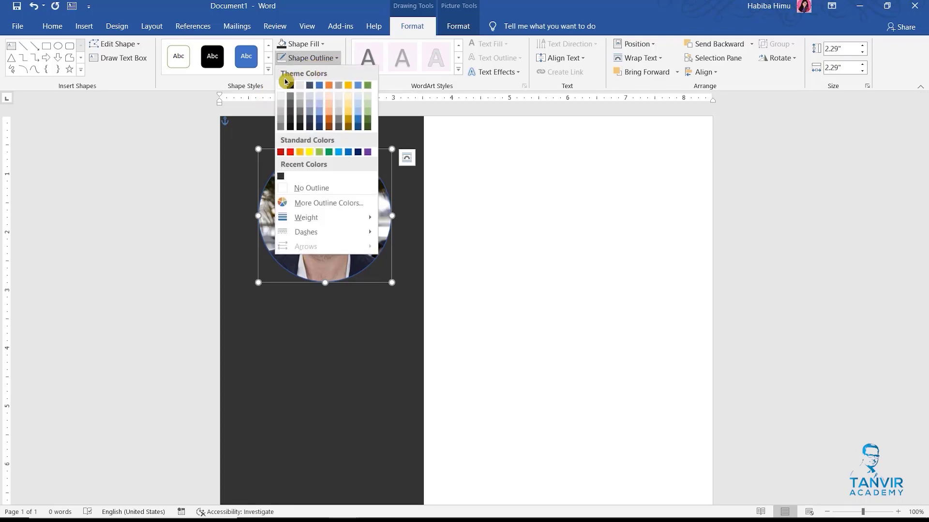
pyautogui.click(282, 86)
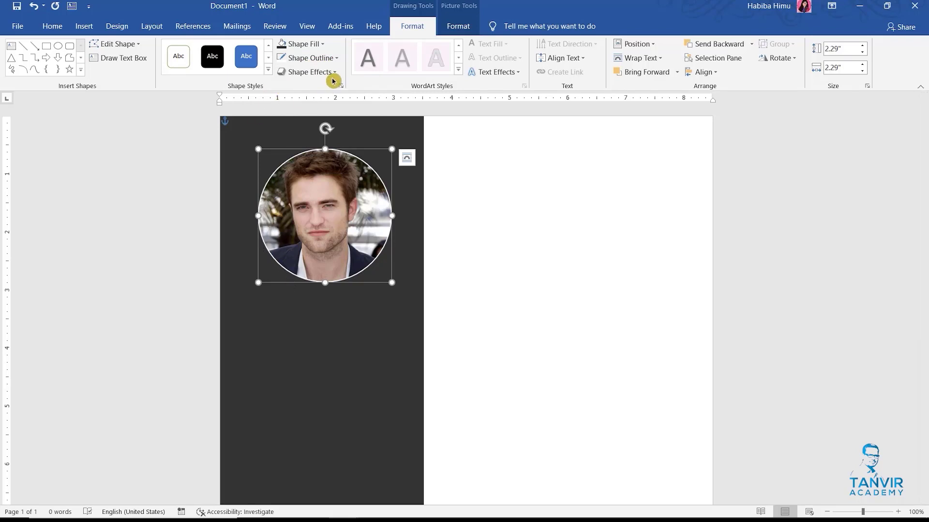
pyautogui.click(339, 61)
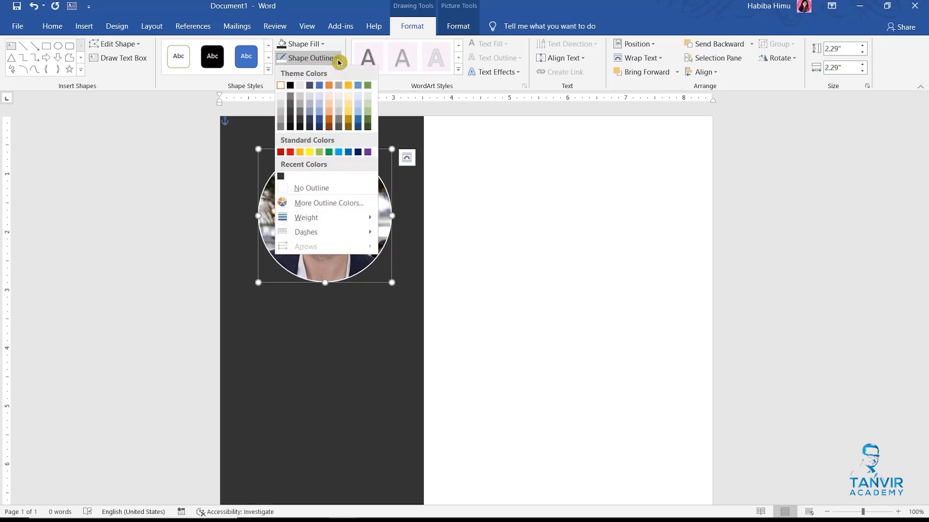
pyautogui.moveTo(323, 223)
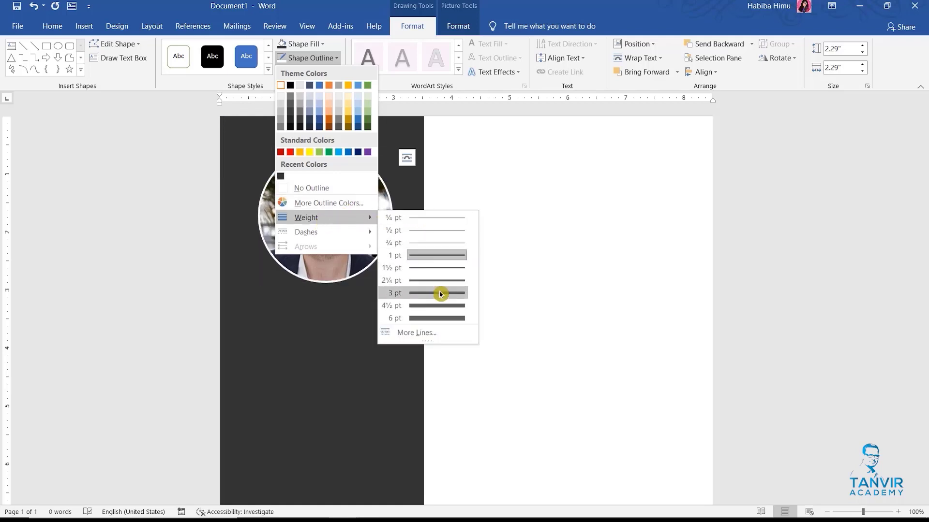
pyautogui.click(441, 306)
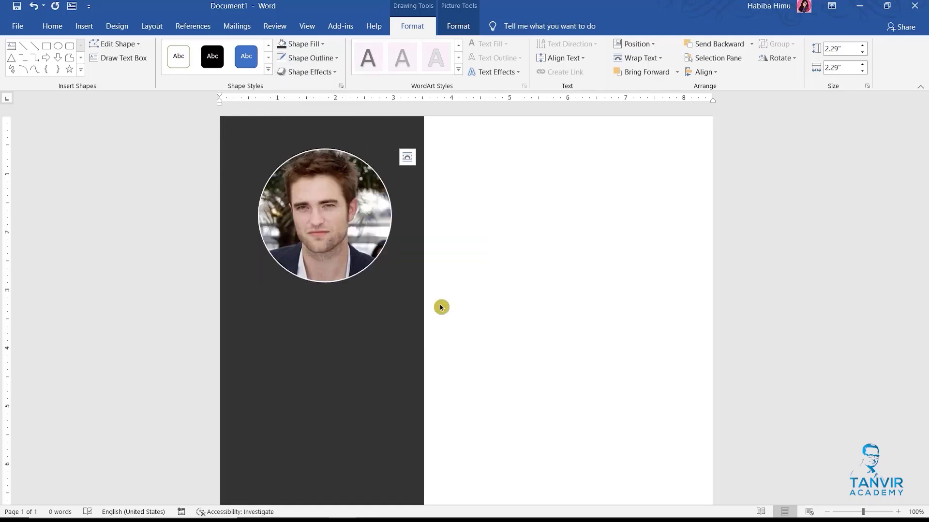
pyautogui.click(477, 302)
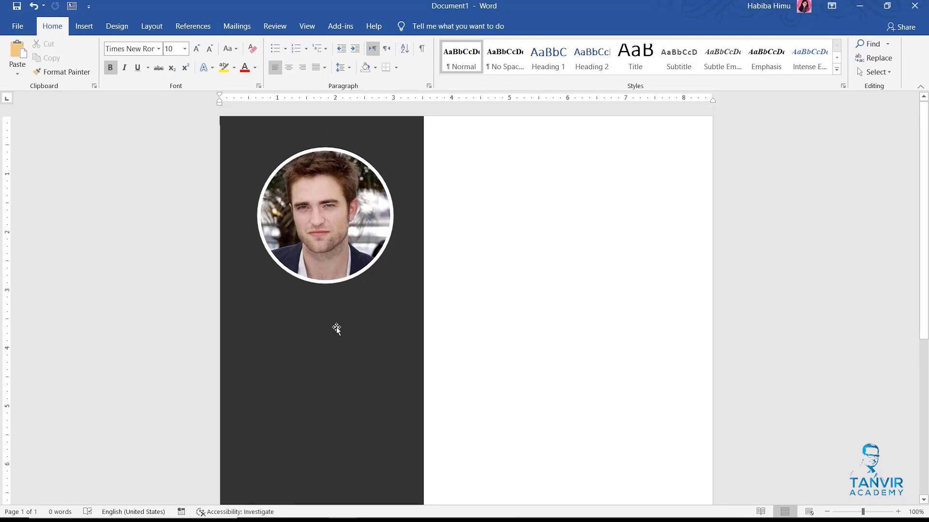
# Draw a 0.53" by 3.23" text box just beneath the photo on the sidebar.
pyautogui.click(79, 30)
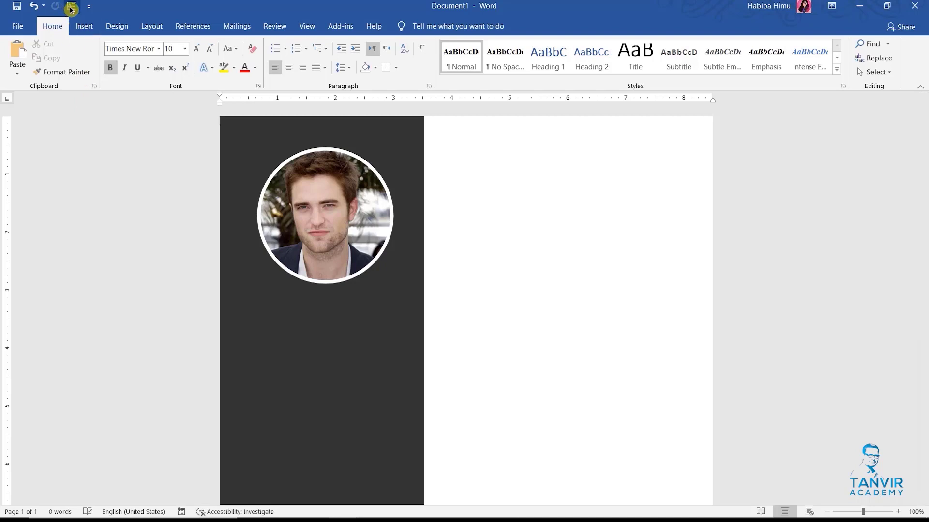
pyautogui.click(80, 30)
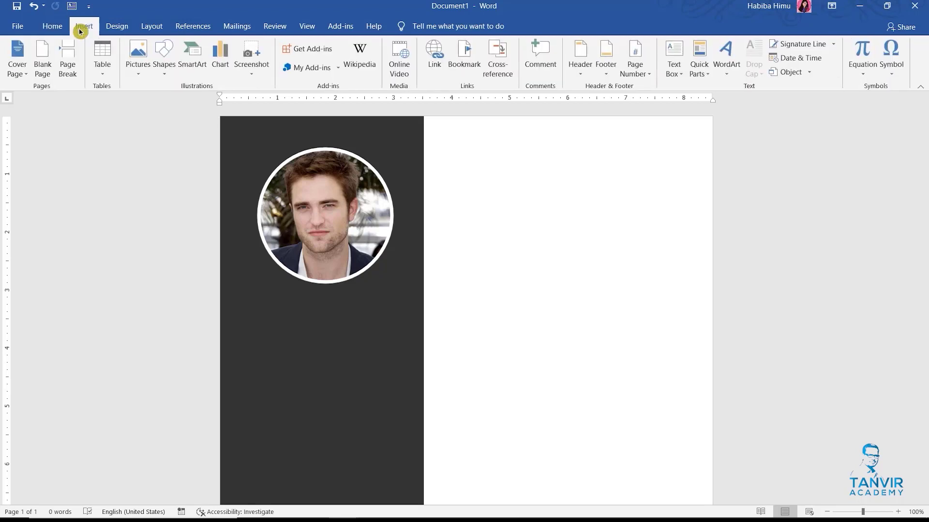
pyautogui.click(680, 74)
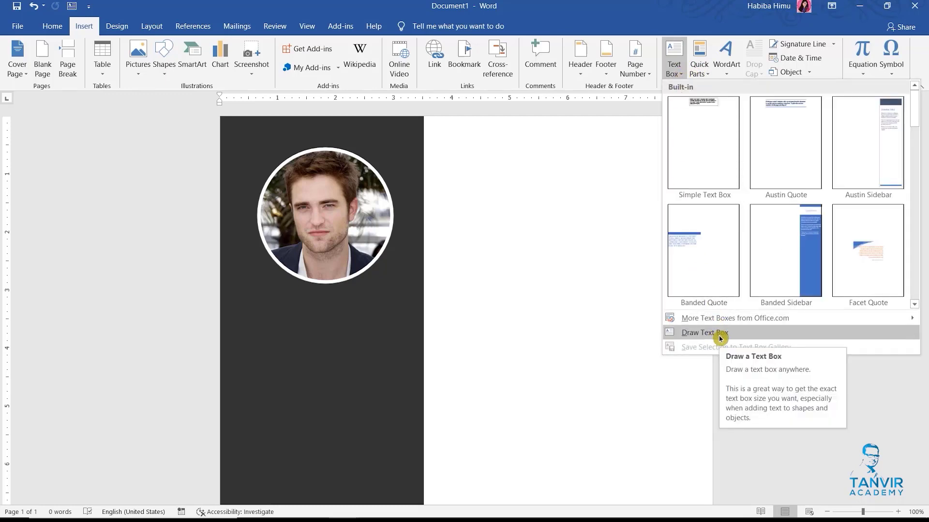
pyautogui.click(720, 338)
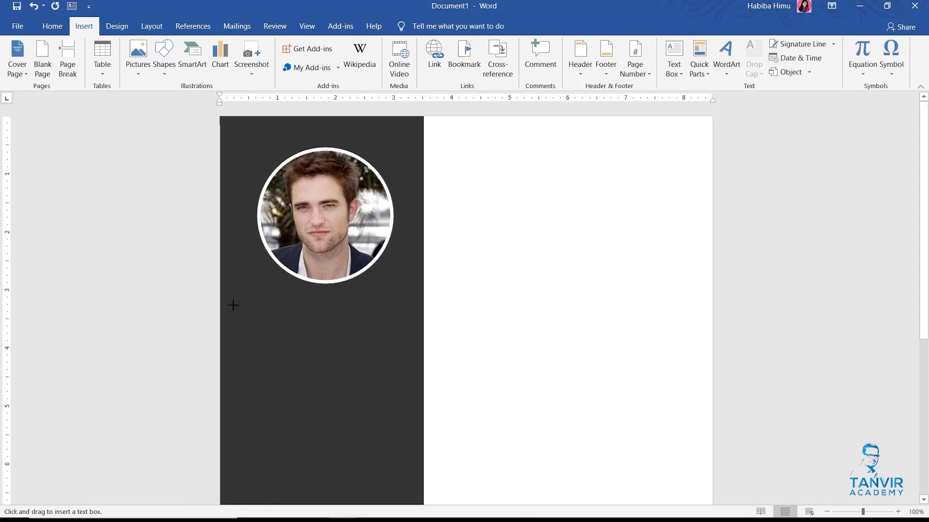
pyautogui.moveTo(229, 294); pyautogui.dragTo(416, 326)
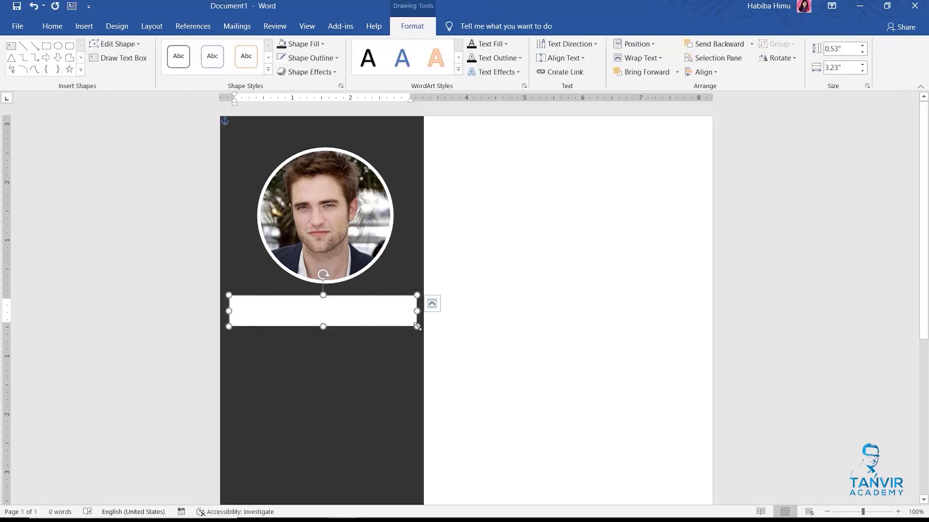
# Copy the name from the resume text document and paste it into the sidebar text box, removing the extra line.
pyautogui.moveTo(408, 516)
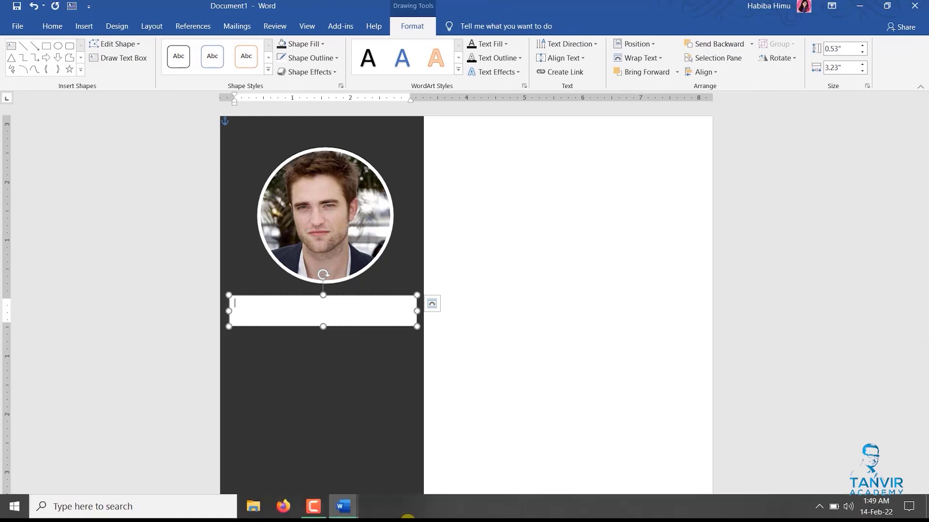
pyautogui.moveTo(348, 515)
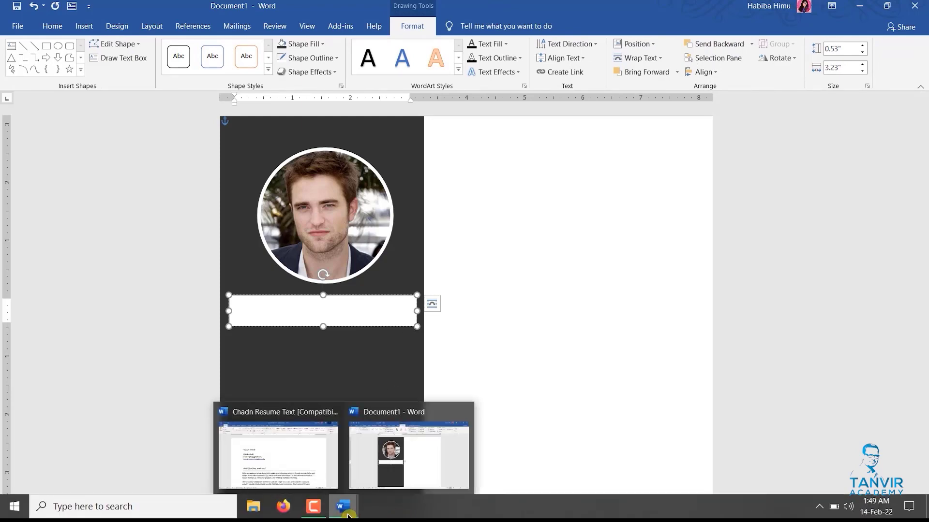
pyautogui.click(292, 460)
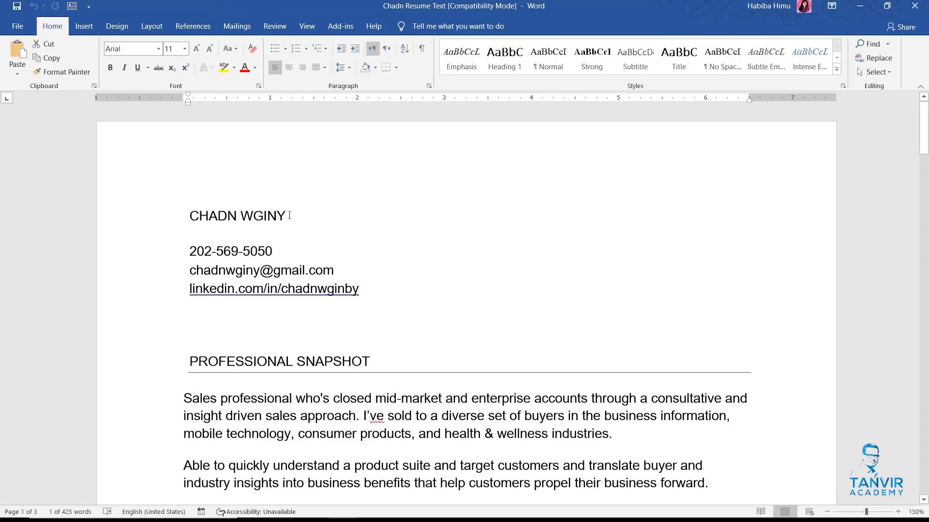
pyautogui.moveTo(288, 215); pyautogui.dragTo(191, 216)
pyautogui.hotkey('ctrl', 'c')
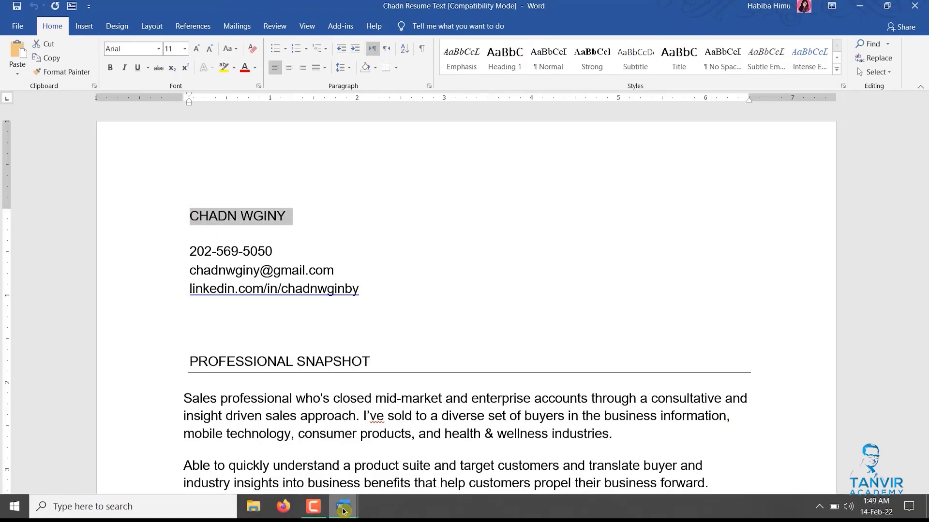
pyautogui.moveTo(342, 507)
pyautogui.click(394, 475)
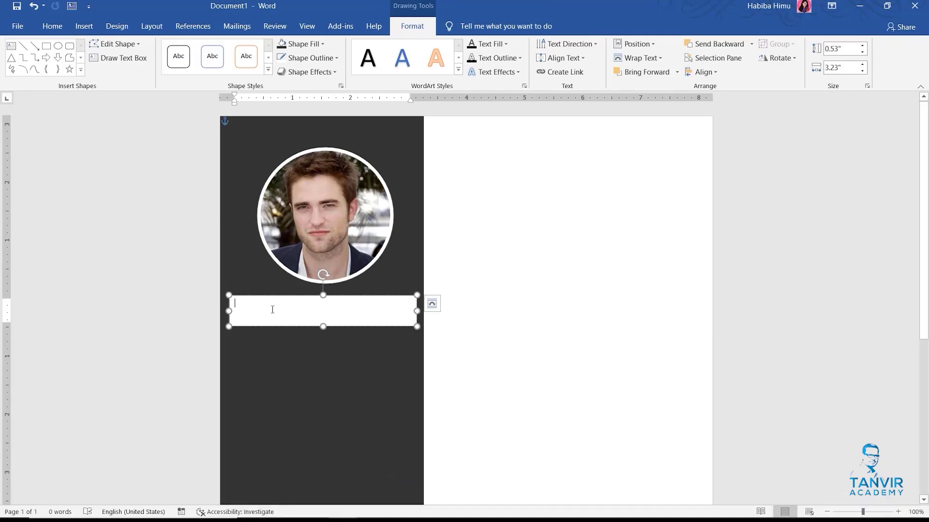
pyautogui.hotkey('ctrl', 'v')
pyautogui.press('BackSpace')
pyautogui.click(296, 296)
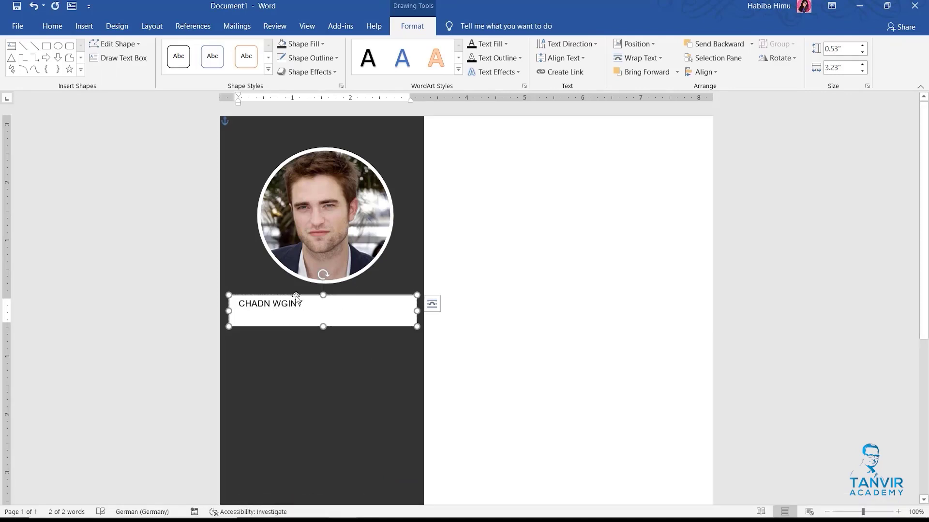
# Set the name text box to No Fill and No Outline.
pyautogui.click(323, 46)
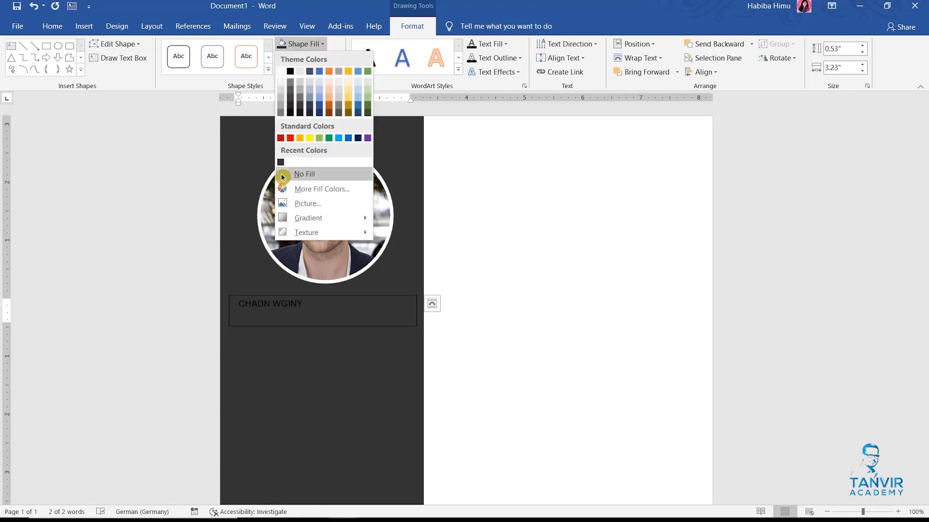
pyautogui.click(281, 175)
pyautogui.click(336, 58)
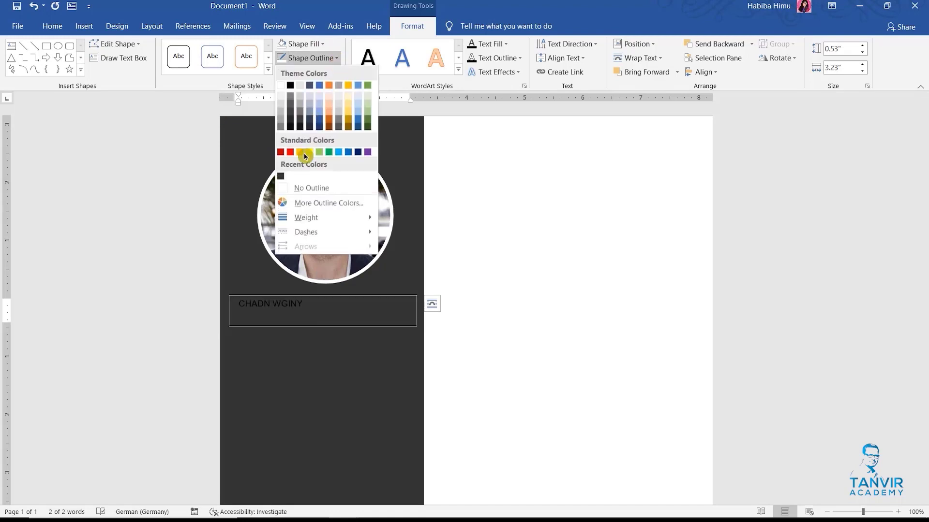
pyautogui.click(296, 192)
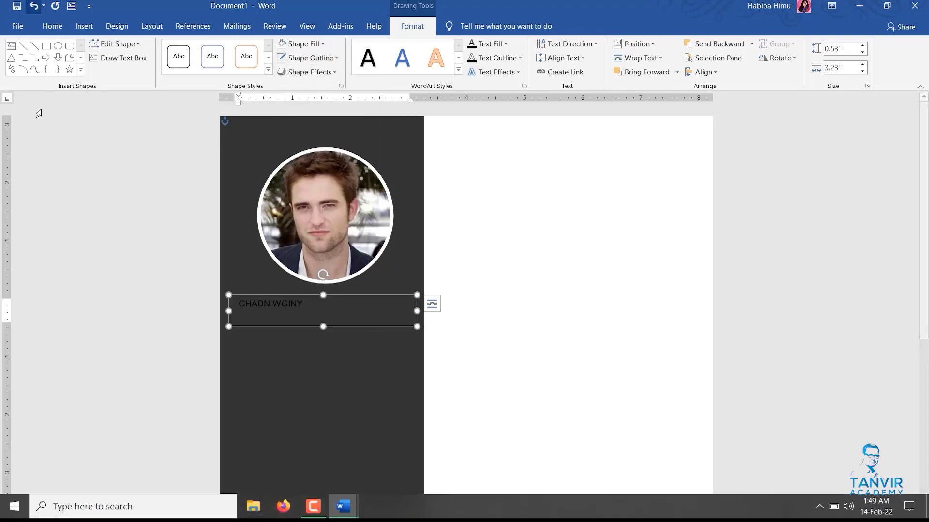
pyautogui.click(53, 29)
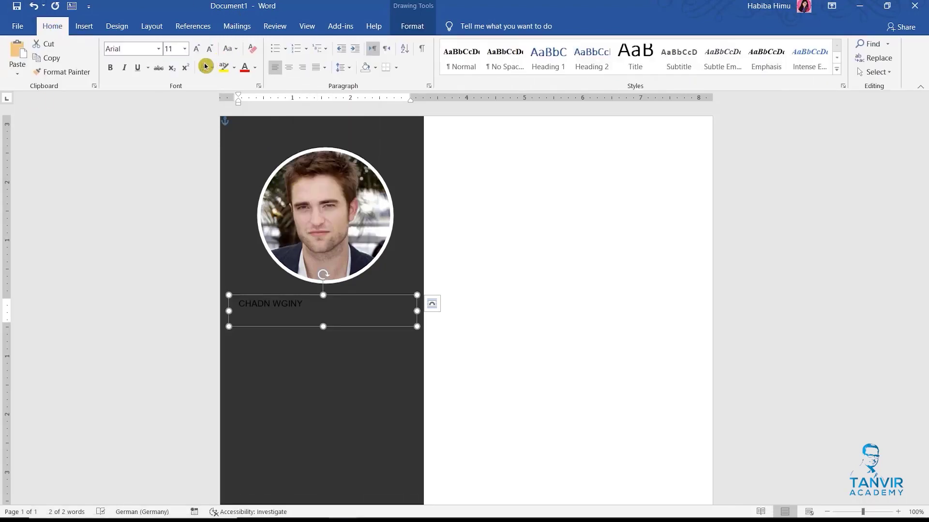
# Make the name text white, bold and 26 pt.
pyautogui.click(257, 69)
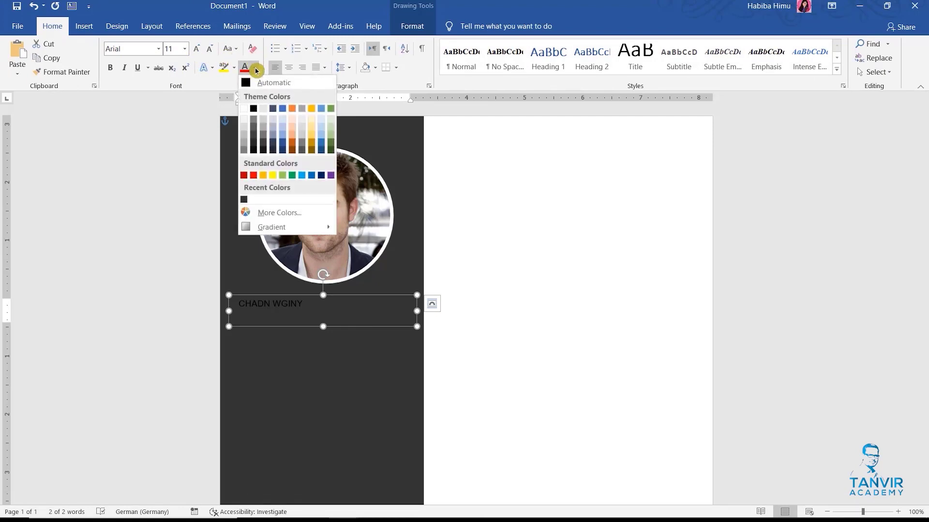
pyautogui.click(244, 108)
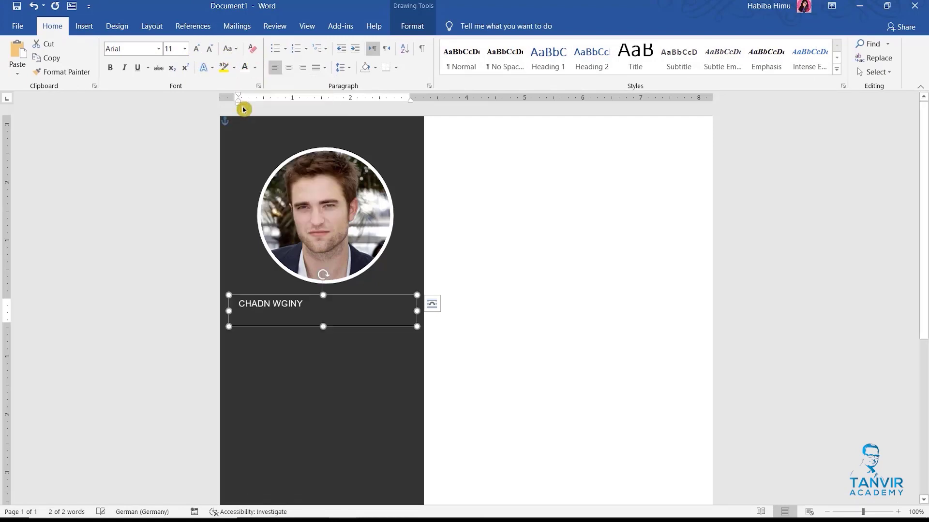
pyautogui.click(111, 68)
pyautogui.click(197, 48)
pyautogui.click(197, 49)
pyautogui.click(196, 48)
pyautogui.click(197, 49)
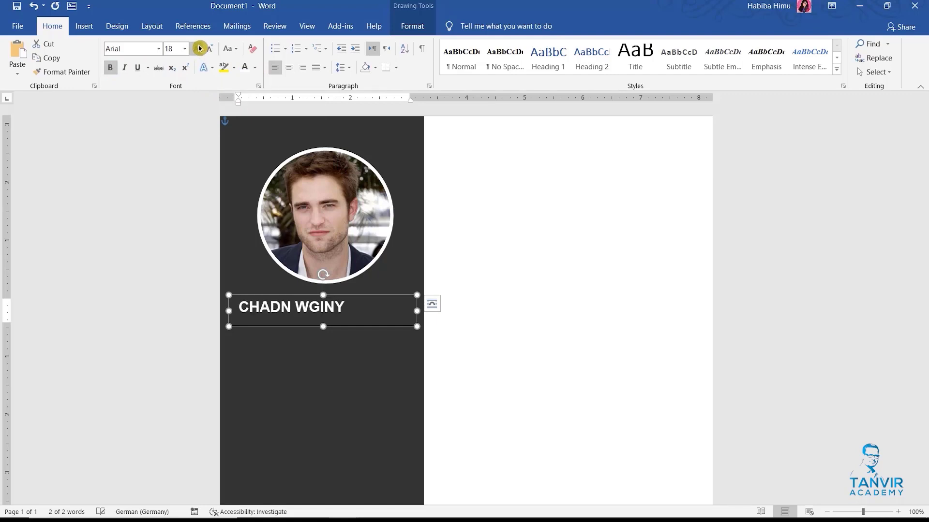
pyautogui.click(198, 49)
pyautogui.click(199, 48)
pyautogui.click(198, 49)
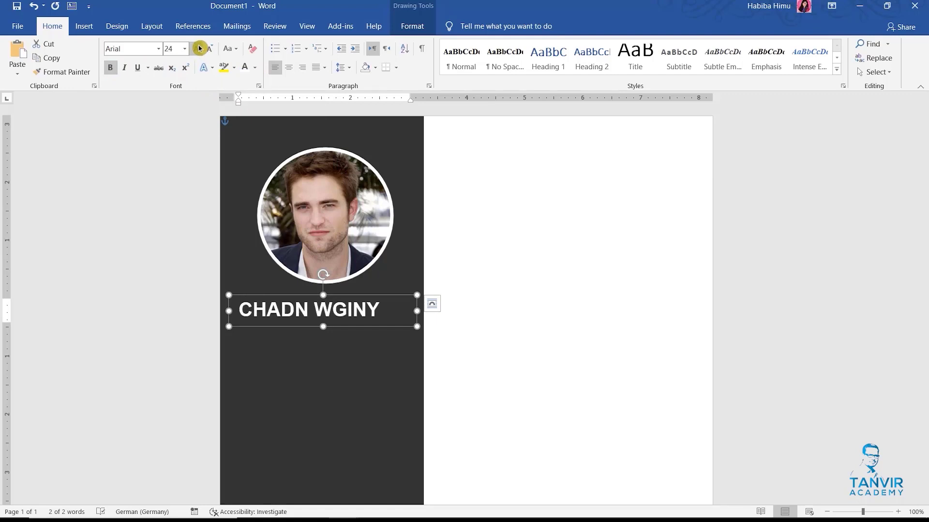
pyautogui.click(199, 49)
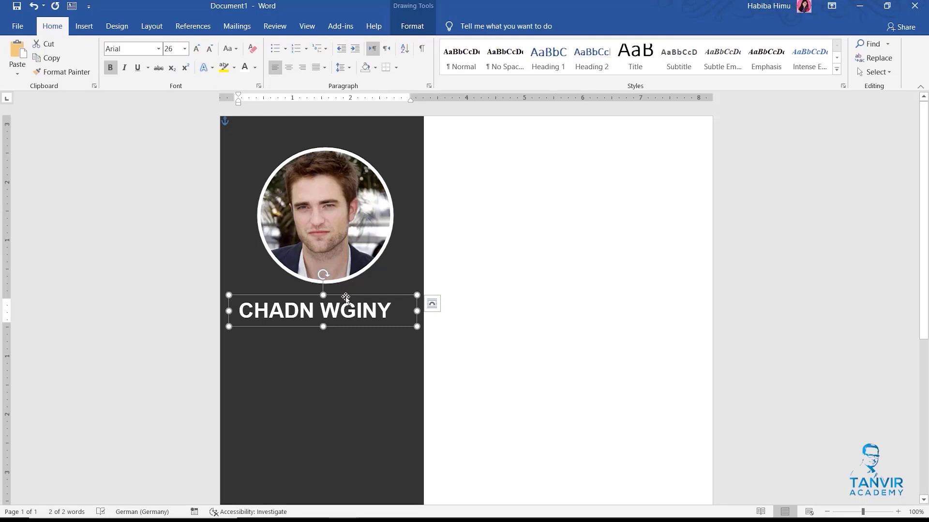
# Center the name and nudge its box so it sits centered under the photo.
pyautogui.moveTo(350, 297); pyautogui.dragTo(354, 292)
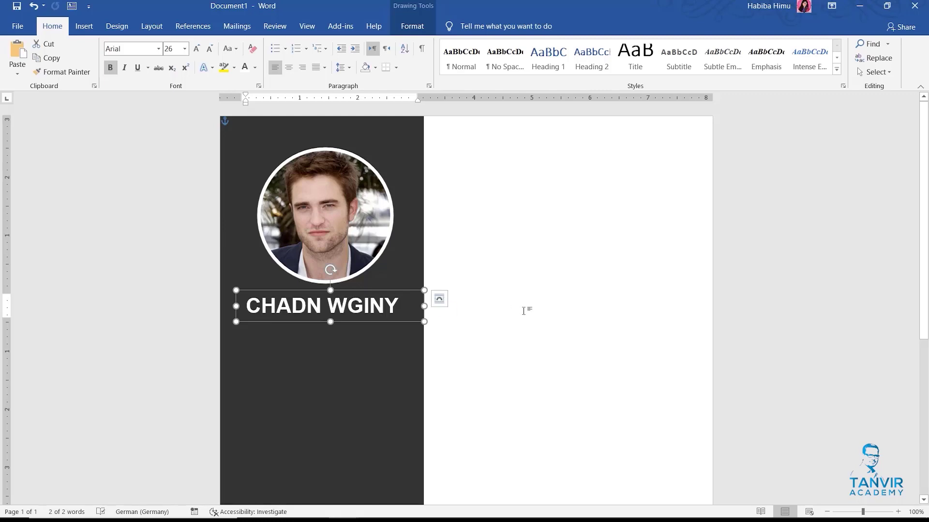
pyautogui.click(289, 68)
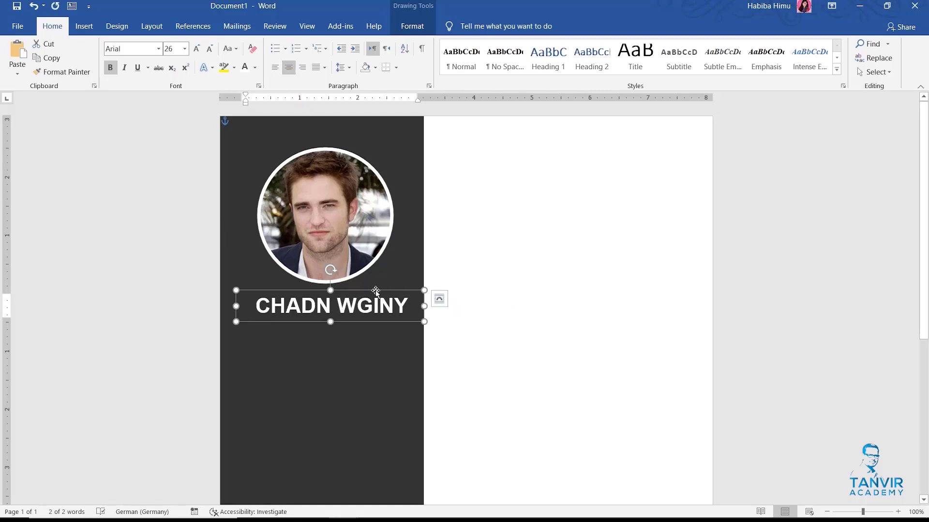
pyautogui.moveTo(376, 291); pyautogui.dragTo(371, 292)
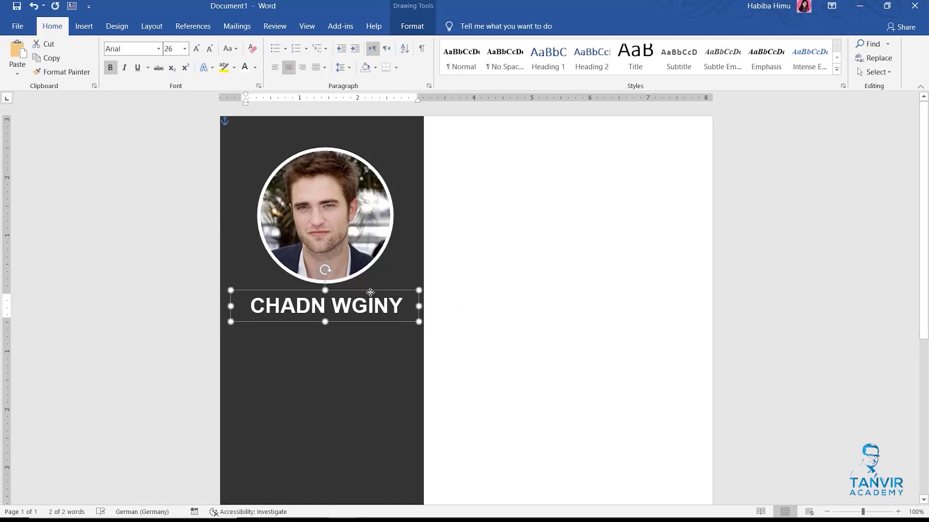